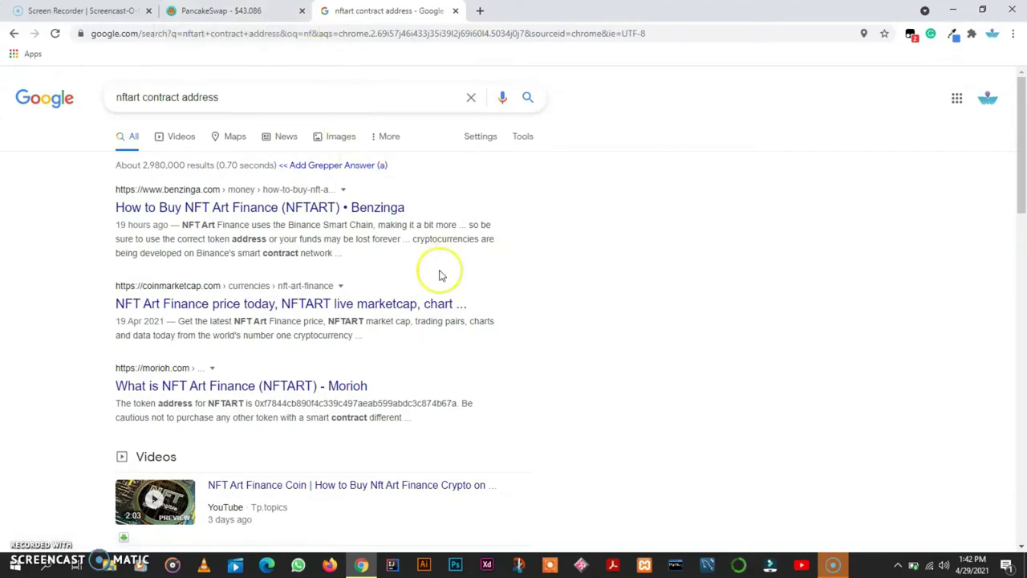
Open the BscScan token tracker page for NFTArt.Finance from the search results and copy the token's contract address.
scroll(441, 275, "down", 2)
scroll(440, 275, "down", 5)
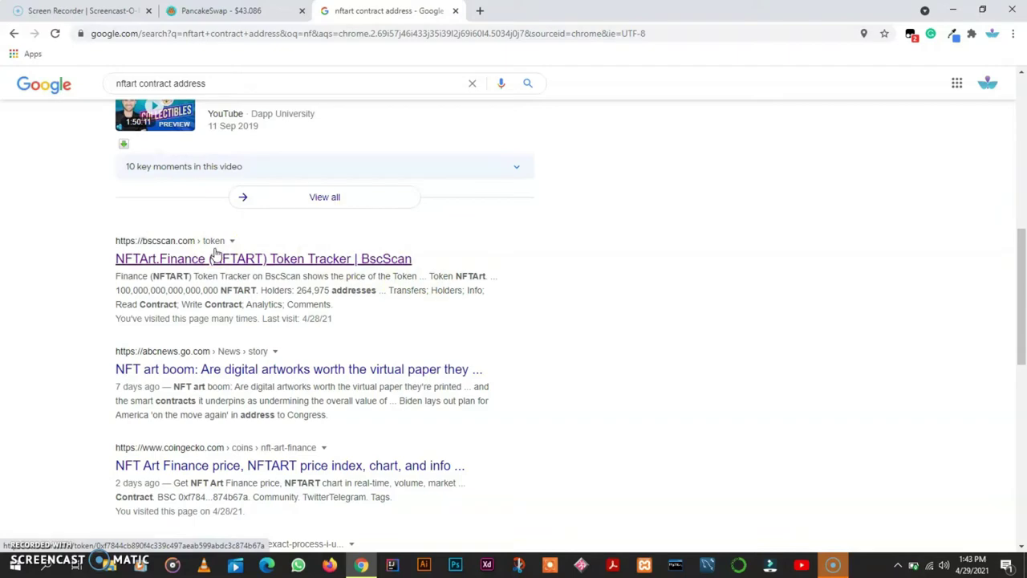
scroll(214, 257, "up", 3)
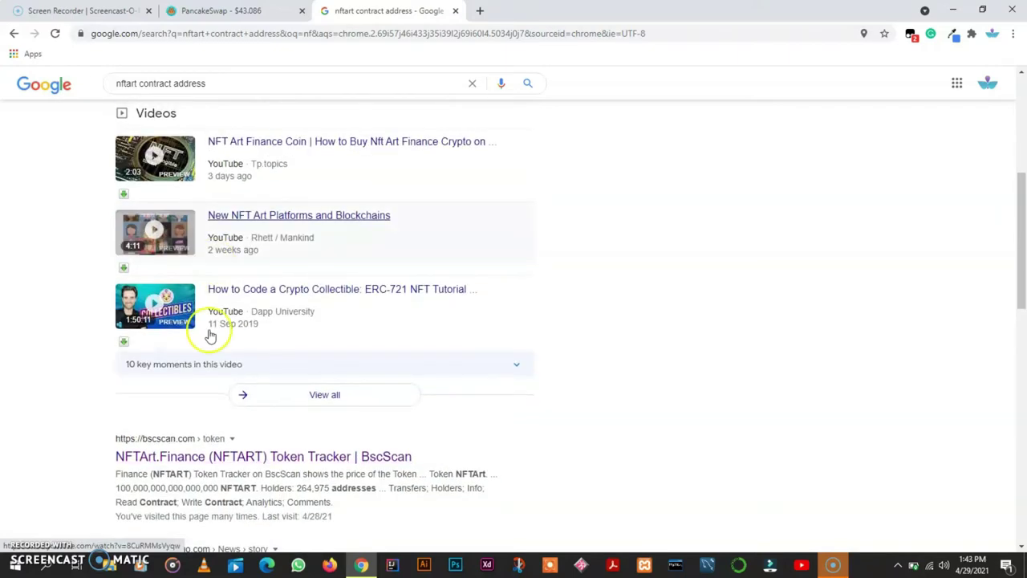
scroll(201, 369, "up", 2)
scroll(193, 405, "down", 3)
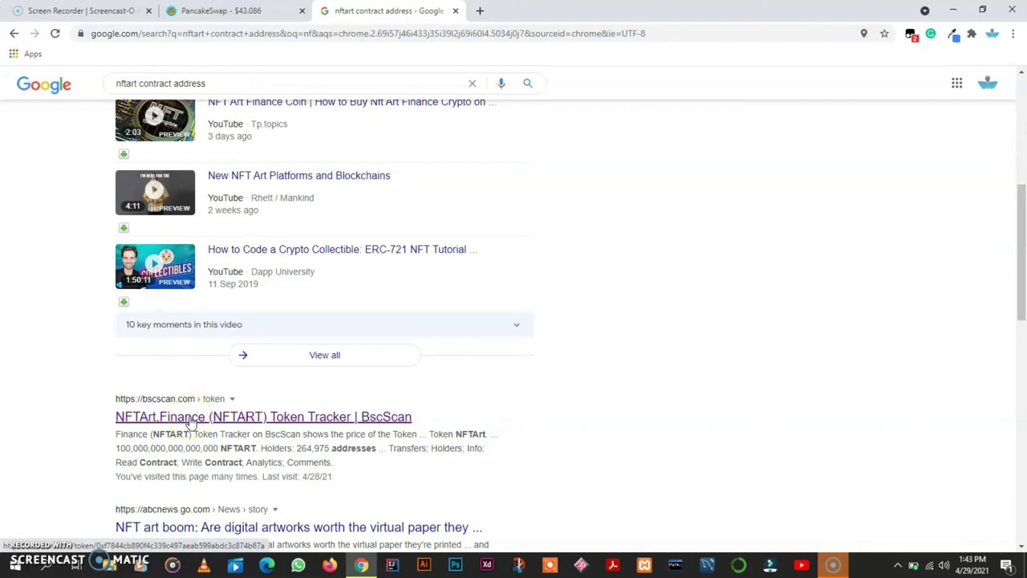
left_click(190, 419)
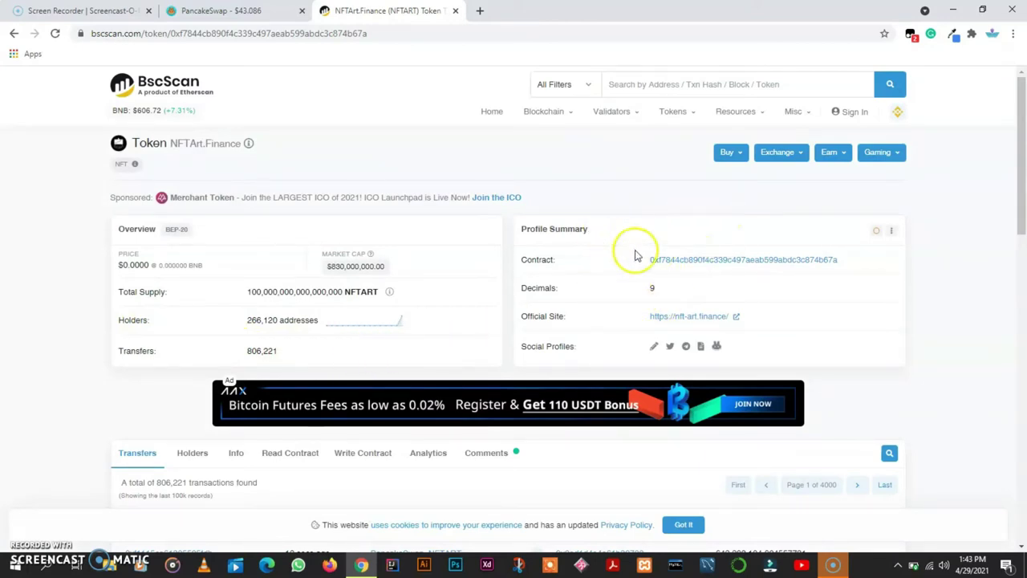
scroll(585, 418, "down", 5)
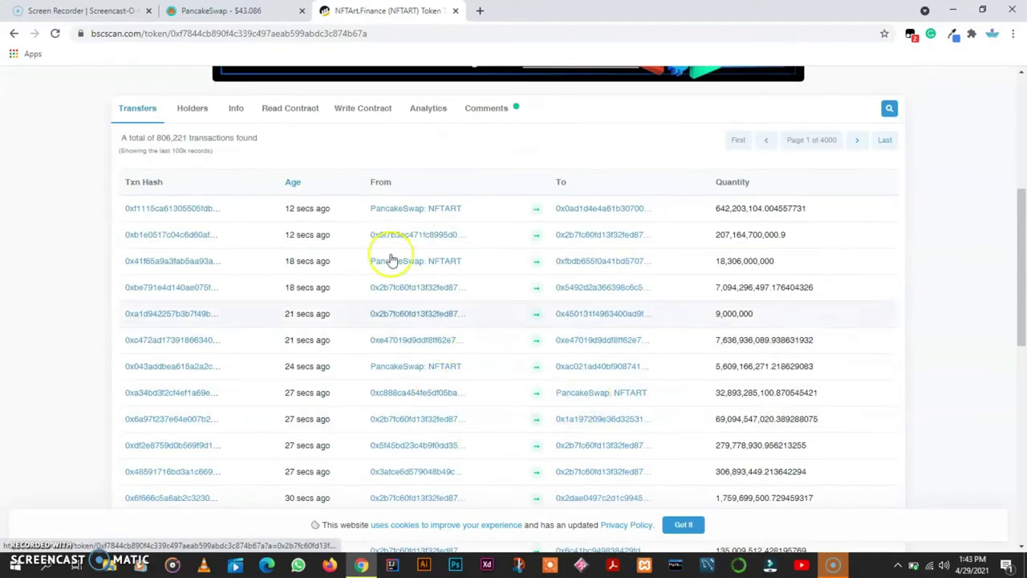
scroll(456, 251, "up", 5)
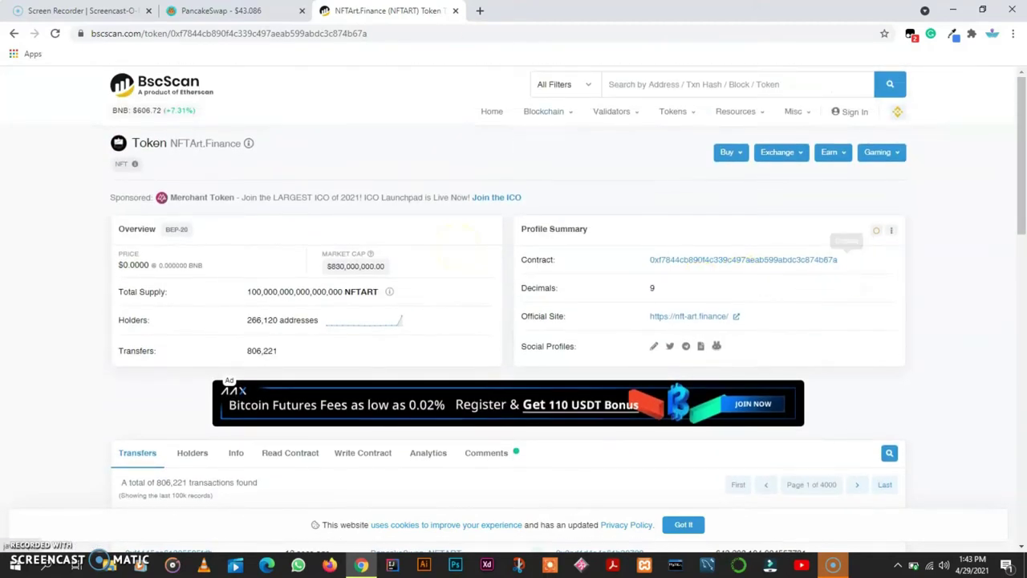
Switch to the PancakeSwap exchange and choose NFTART as the To currency, finding it by its pasted contract address.
key("ctrl+1")
left_click(257, 8)
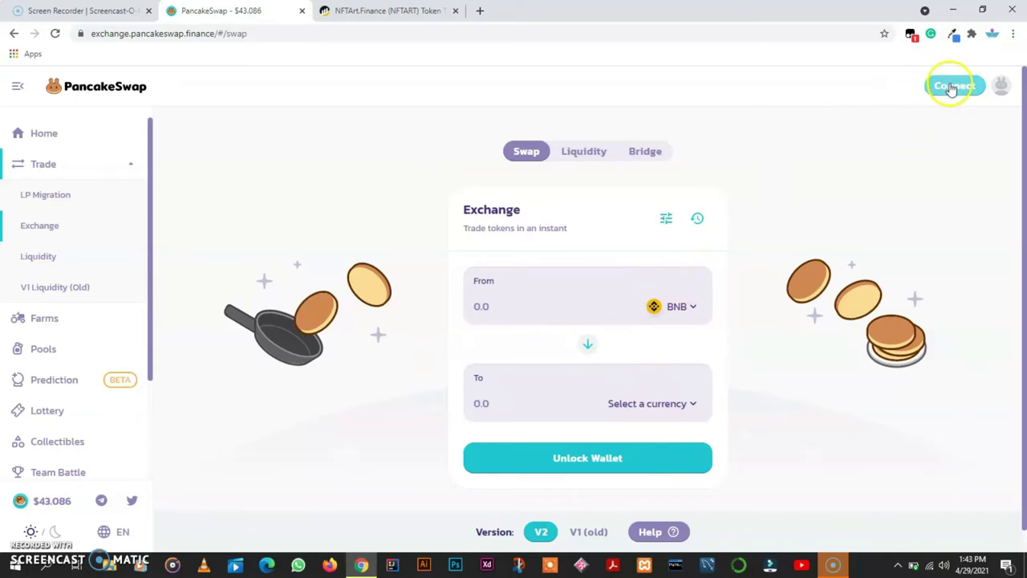
left_click(658, 401)
left_click(461, 165)
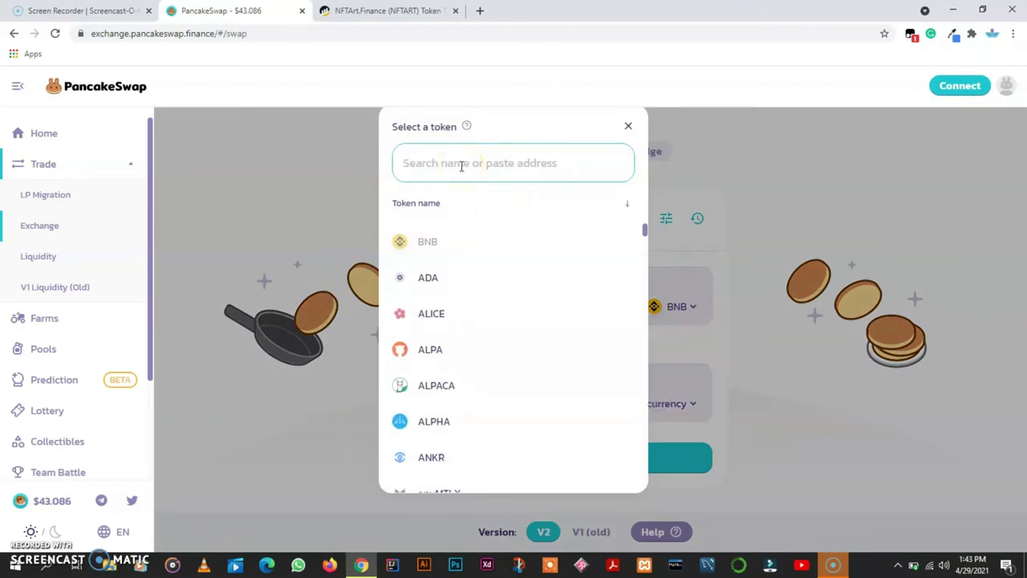
key("ctrl+v")
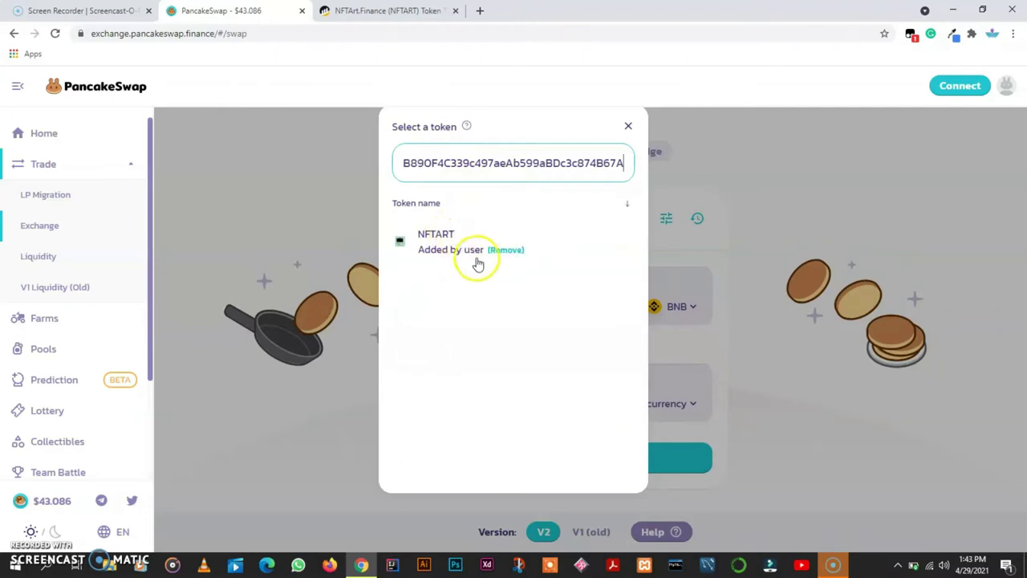
left_click(434, 233)
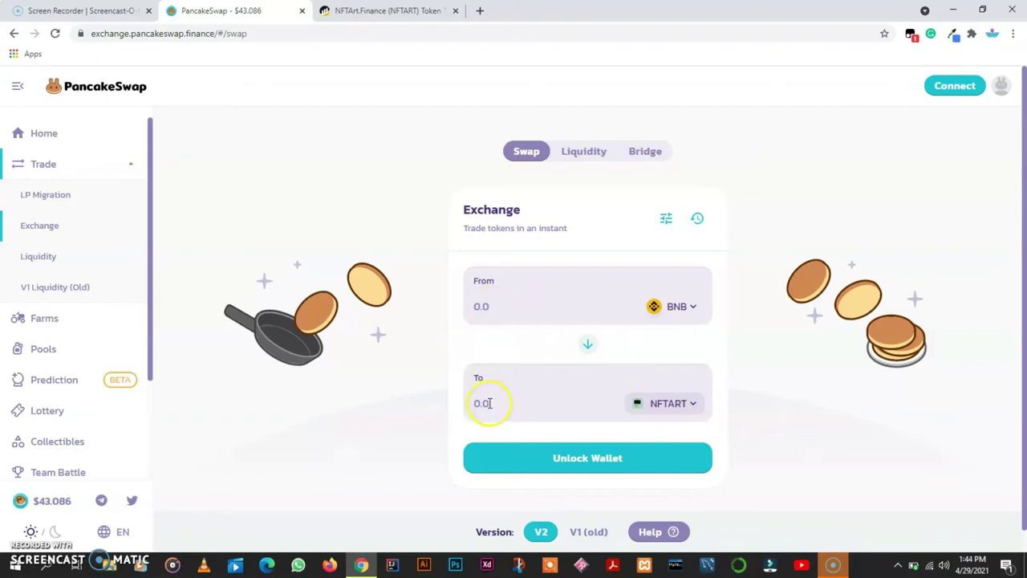
Unlock the wallet on the exchange by connecting through WalletConnect.
left_click(549, 458)
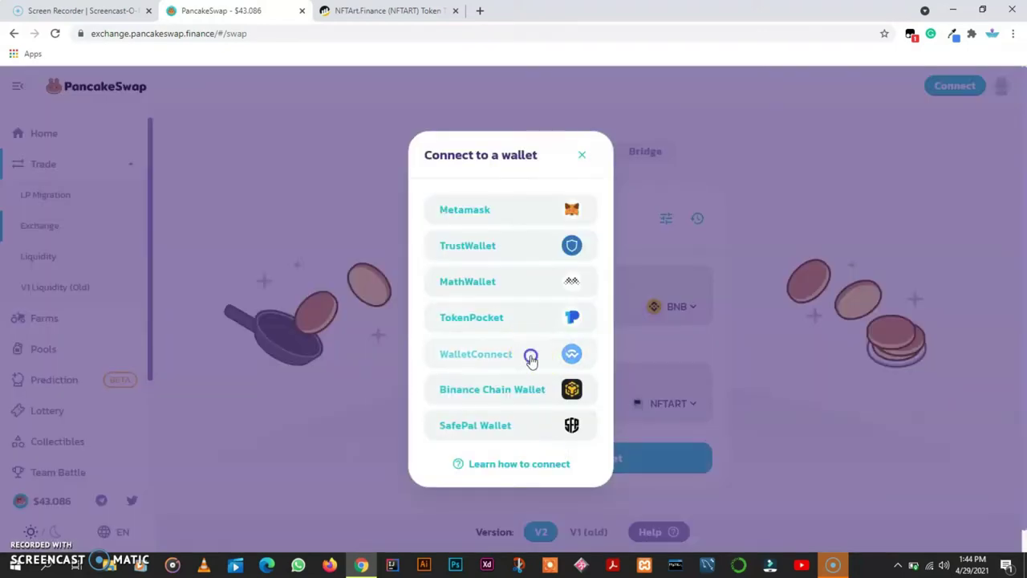
left_click(530, 354)
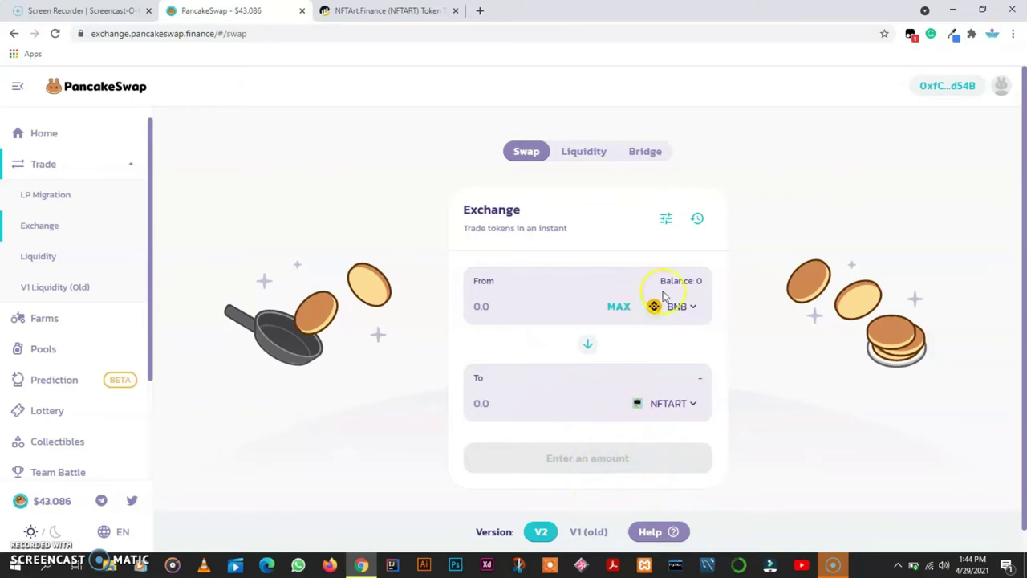
Set the exchange's custom slippage tolerance to 1% and close the settings.
left_click(665, 225)
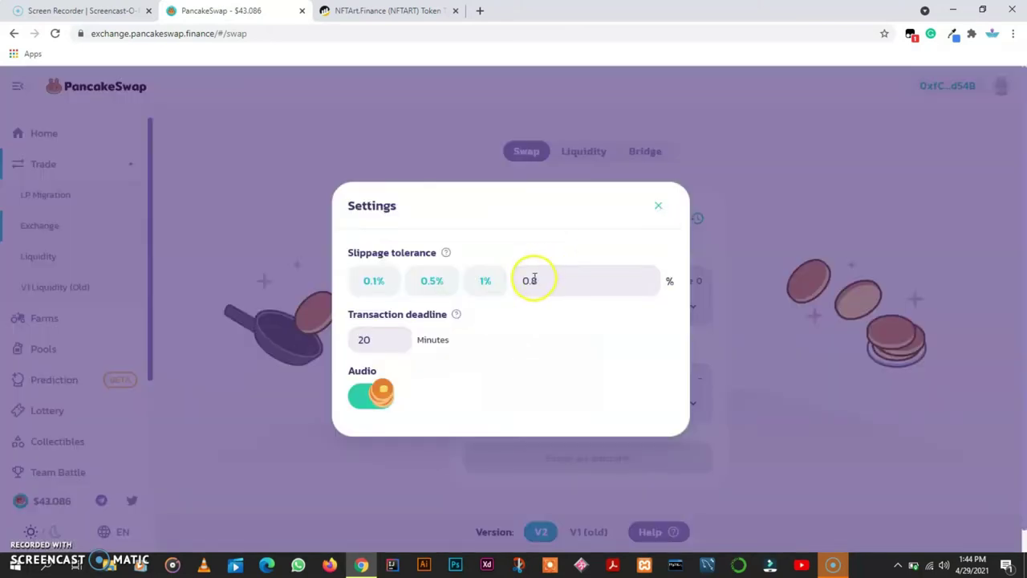
left_click_drag(543, 281, 514, 286)
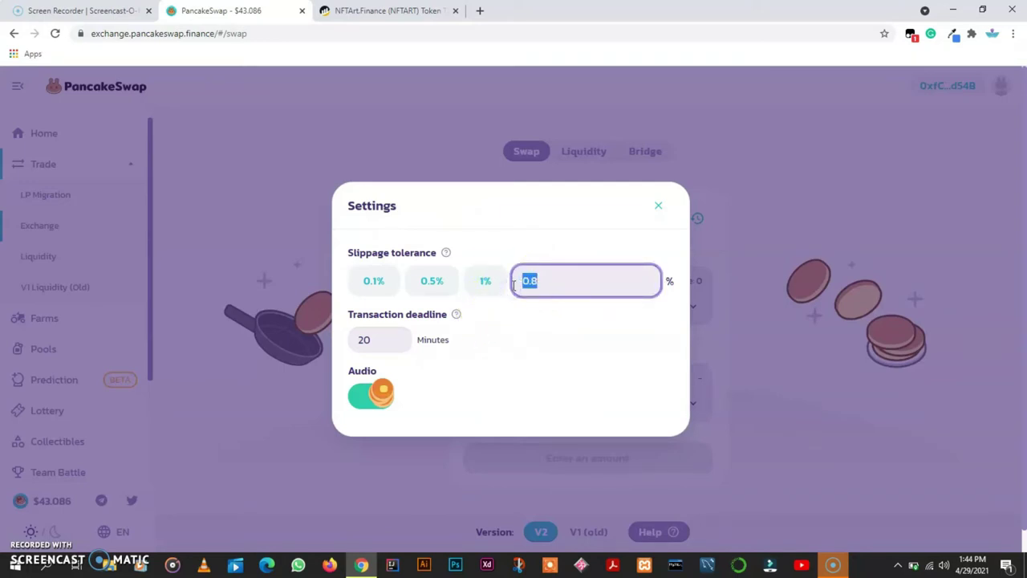
key("BackSpace")
type("1")
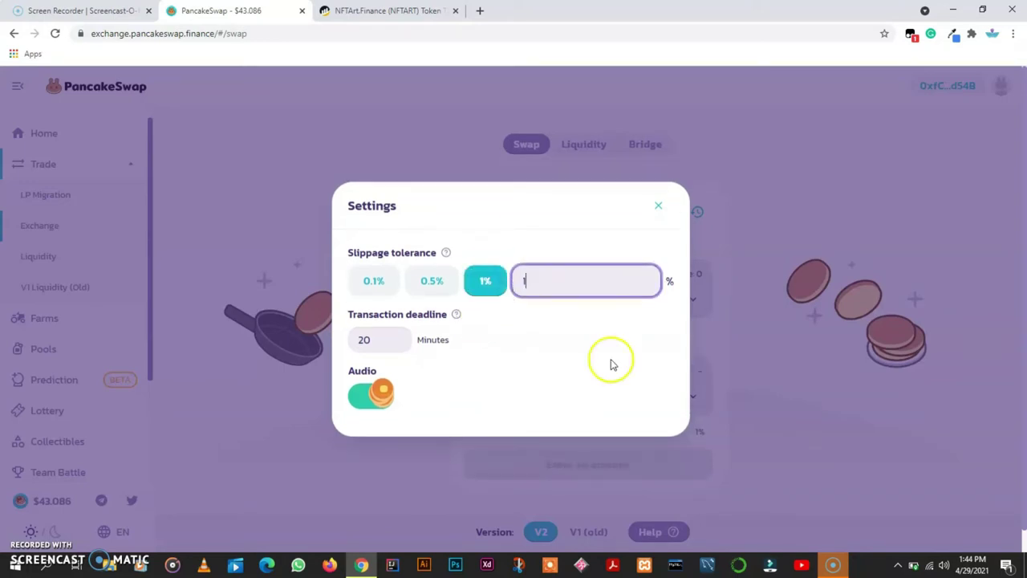
left_click(660, 207)
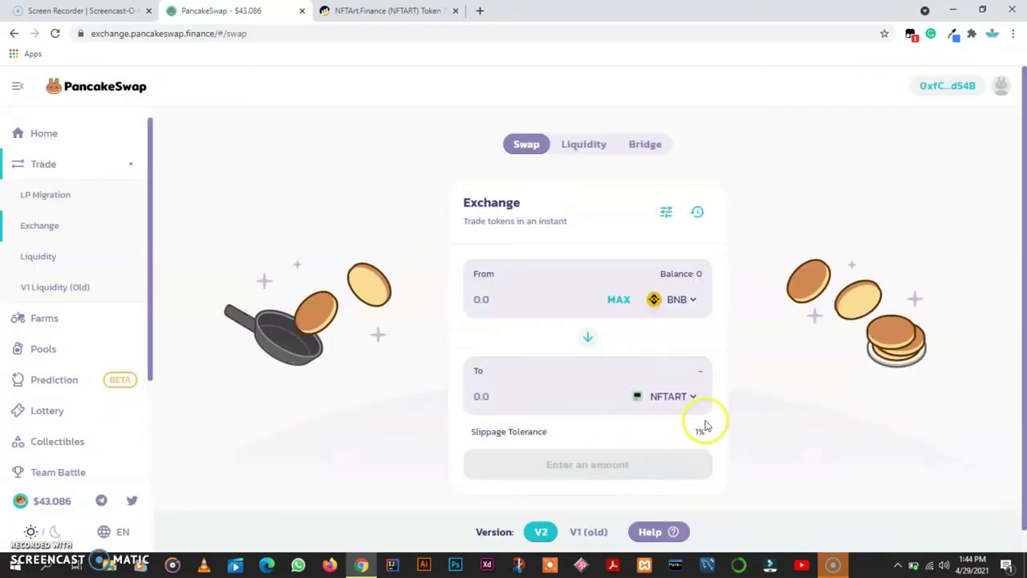
Set the exchange's custom slippage tolerance to 11% and close the settings.
left_click(664, 218)
left_click(531, 284)
key("BackSpace")
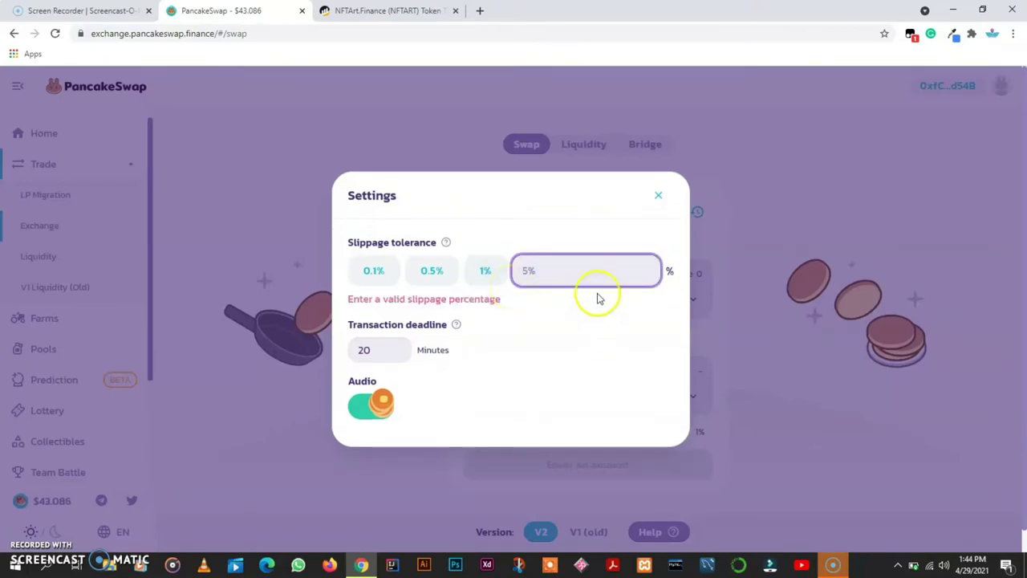
type("11")
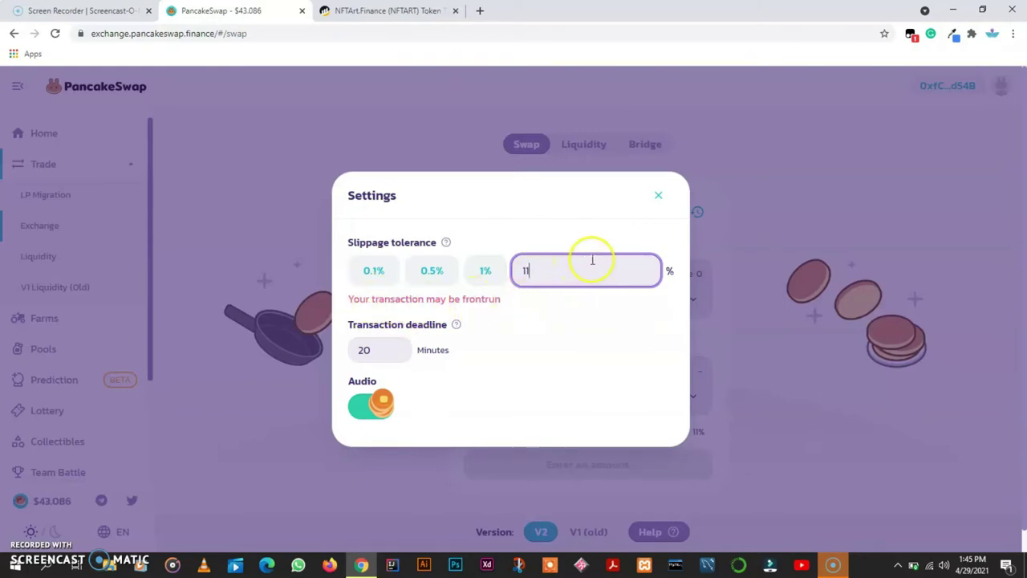
left_click(659, 199)
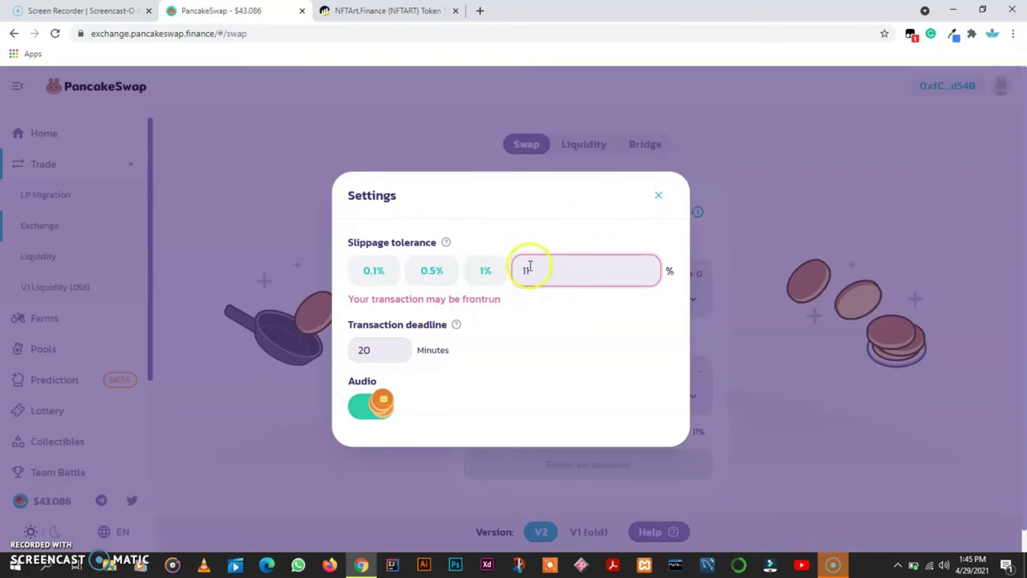
left_click(658, 197)
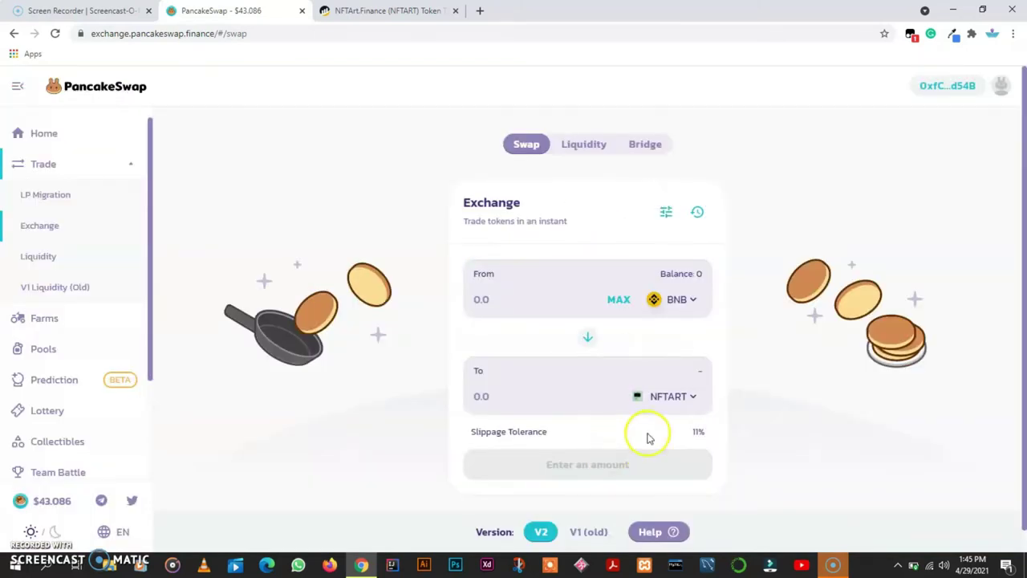
Reopen the swap settings, read the help text for slippage tolerance, and close the settings.
left_click(666, 211)
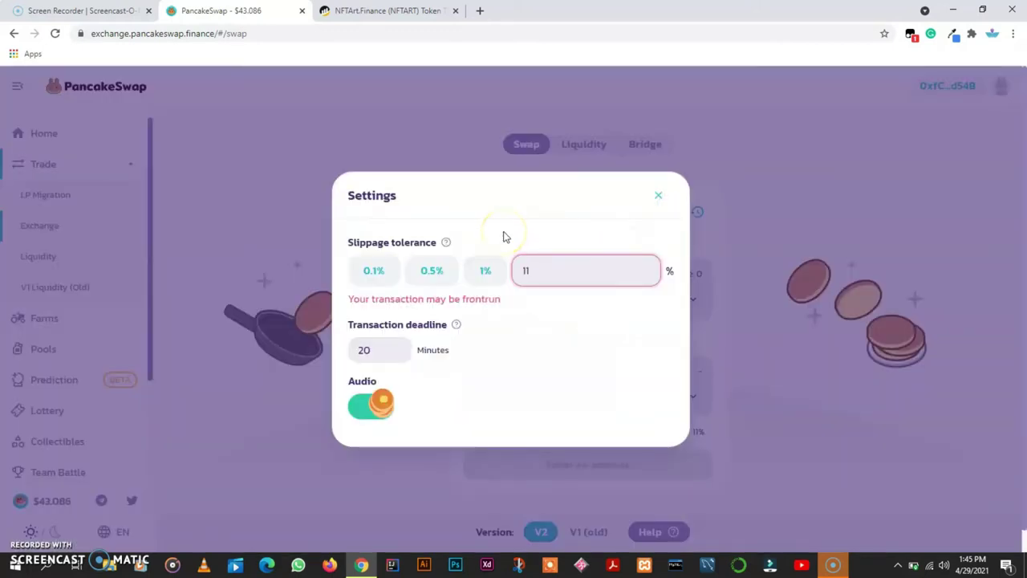
left_click(466, 241)
mouse_move(444, 242)
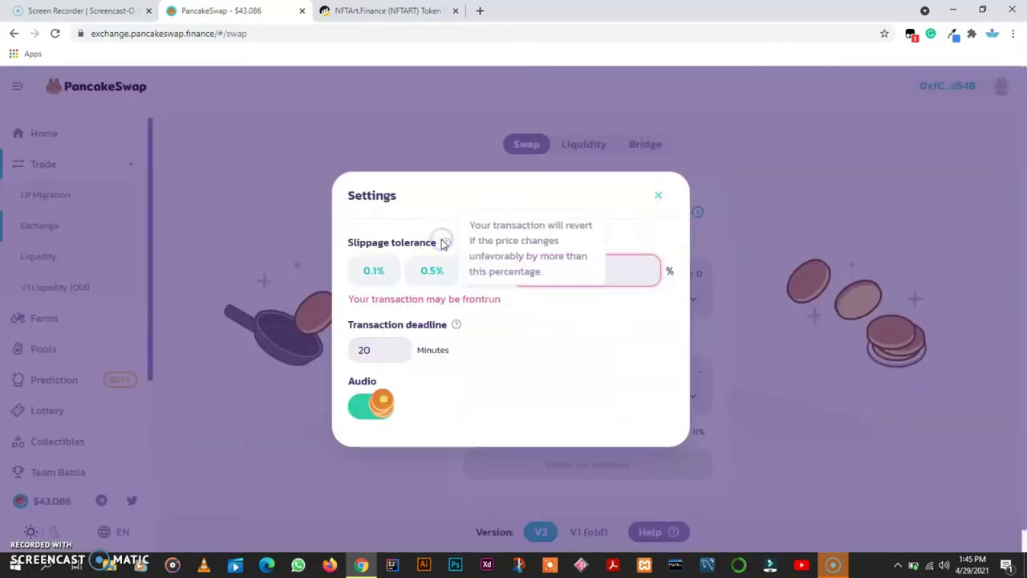
left_click(533, 335)
left_click(552, 270)
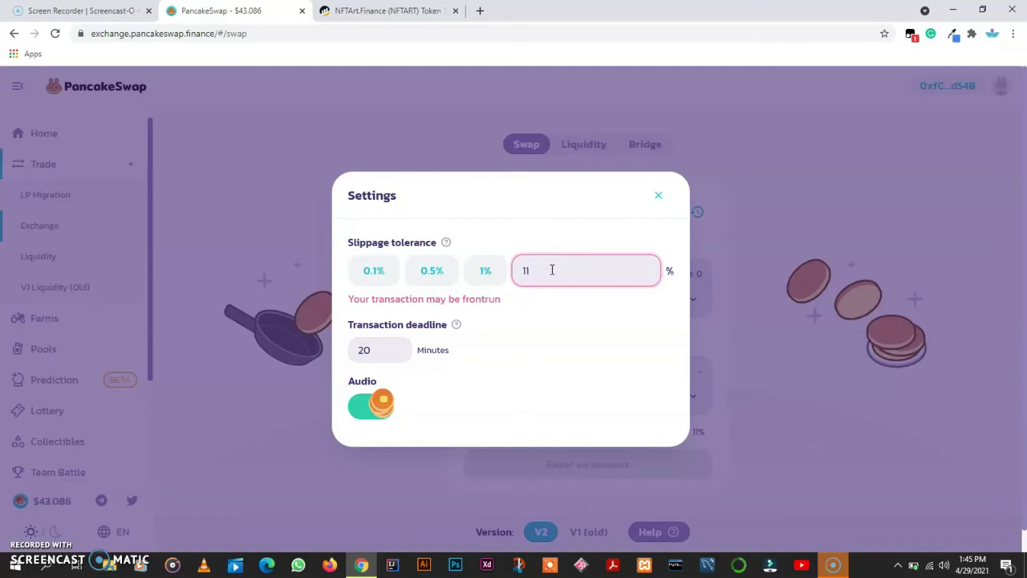
left_click(657, 197)
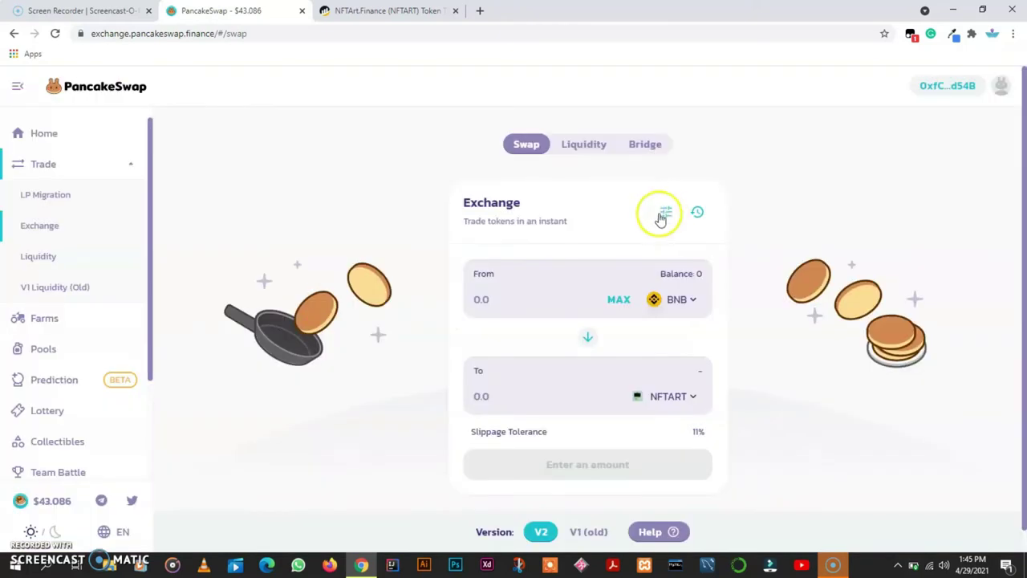